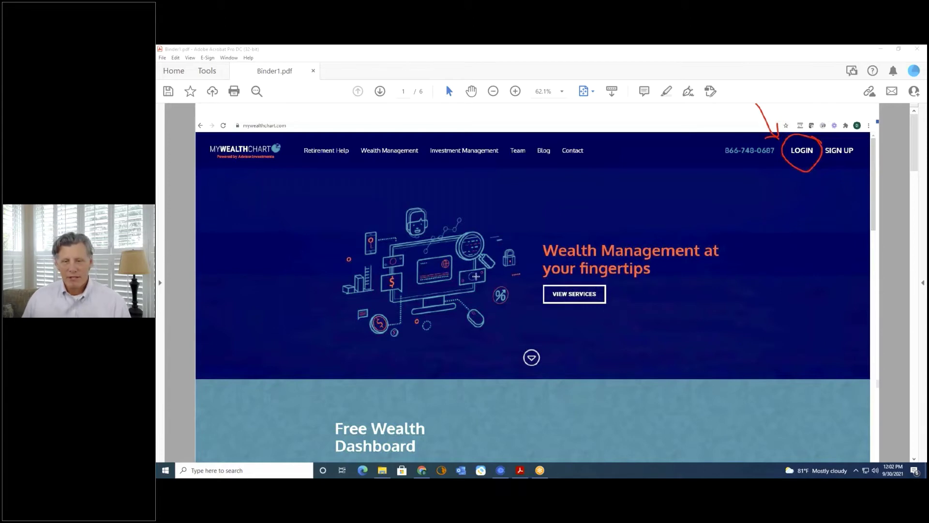
scroll(493, 350, "down", 1)
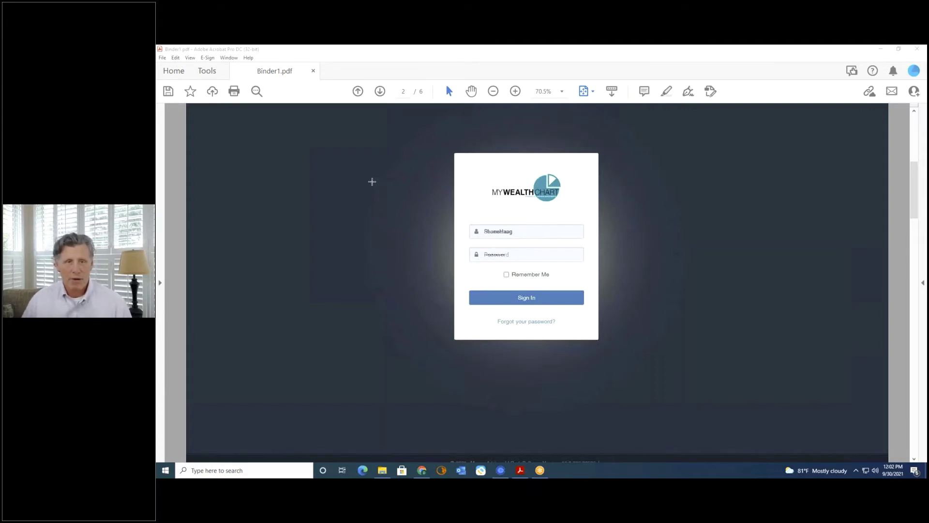
Advance to page 3, the dashboard screenshot with the Home-to-Vault arrow
left_click(380, 91)
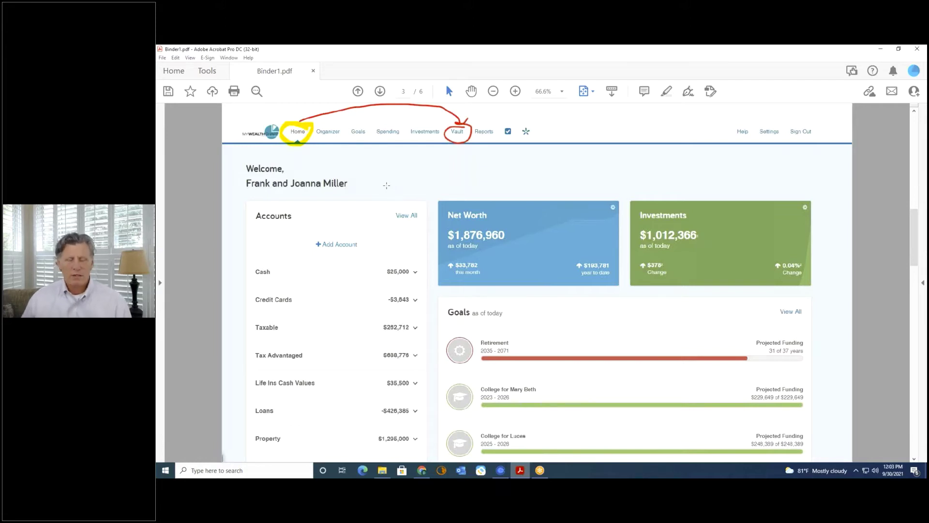
scroll(383, 182, "down", 1)
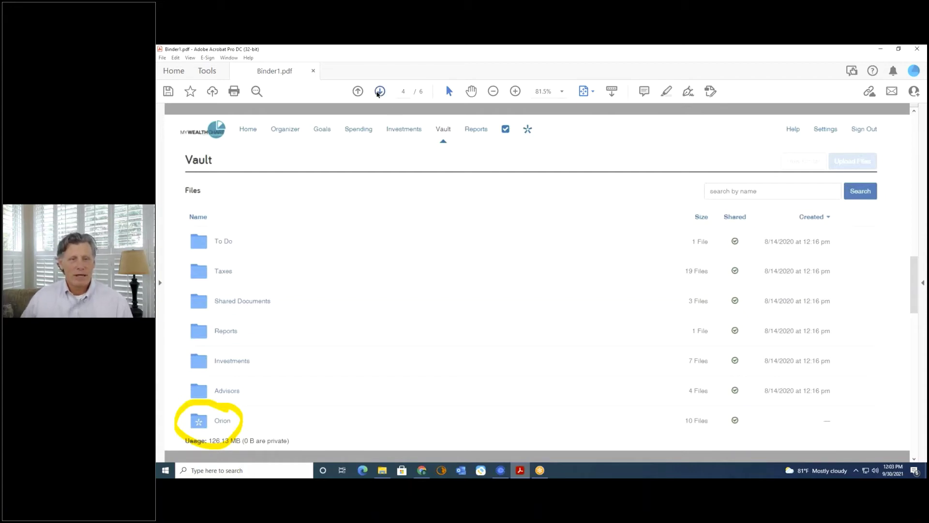
Advance to page 5, the Orion folder list with the 2020 reports marked
left_click(379, 91)
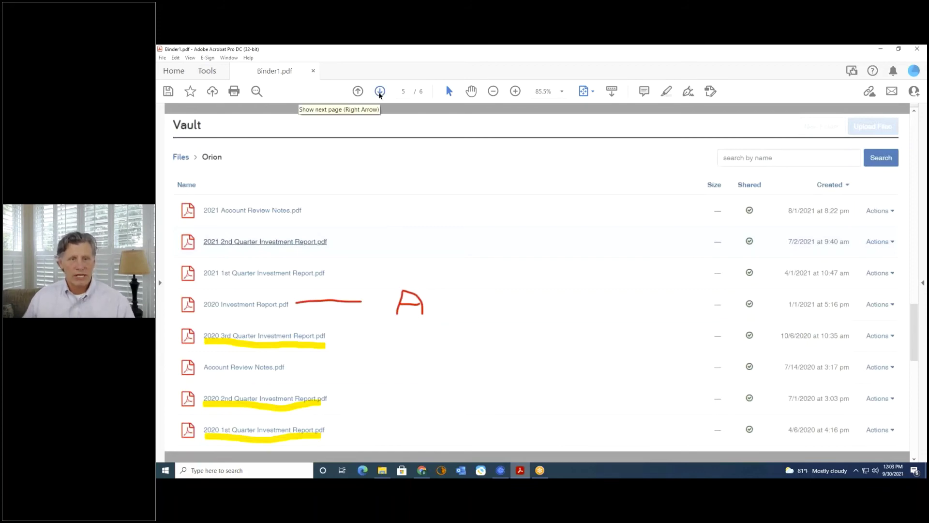
Advance to page 6 of 6, the Investment Report with its circled title
left_click(379, 93)
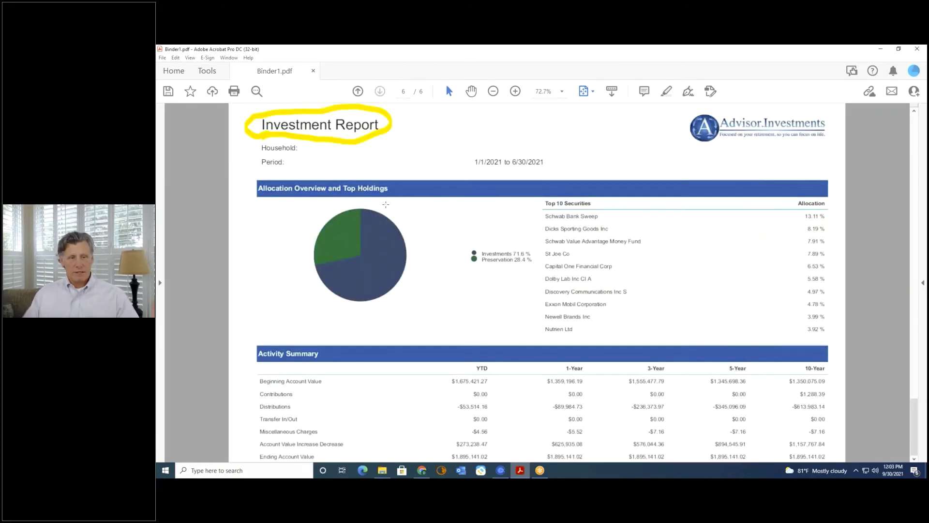